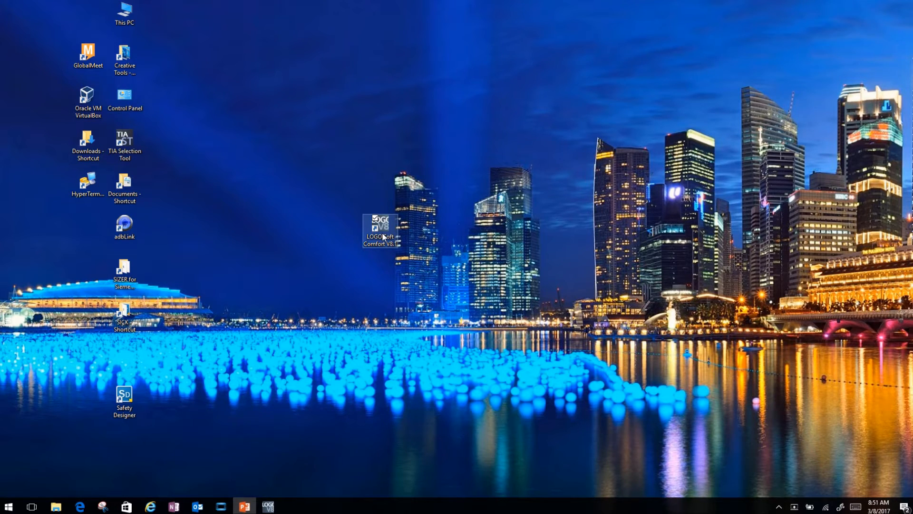
Step: Launch LOGO!Soft Comfort and open the online help contents
click(269, 507)
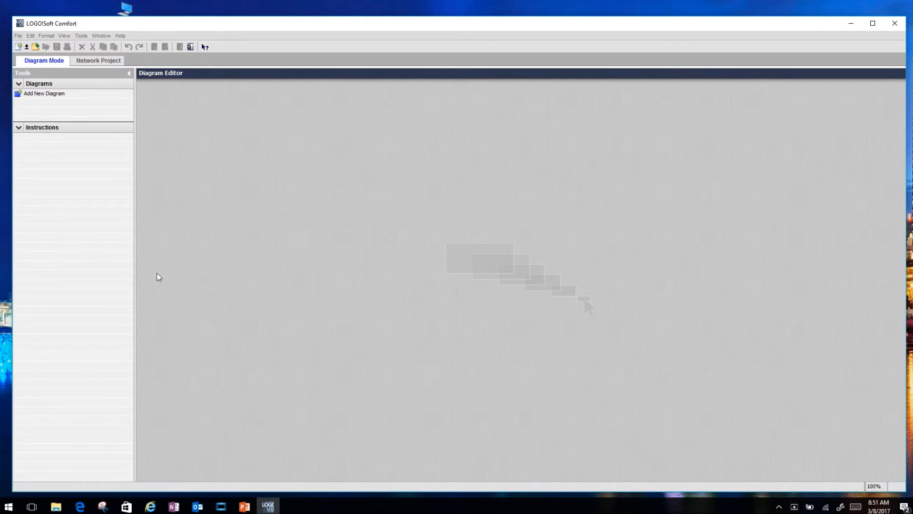
click(121, 36)
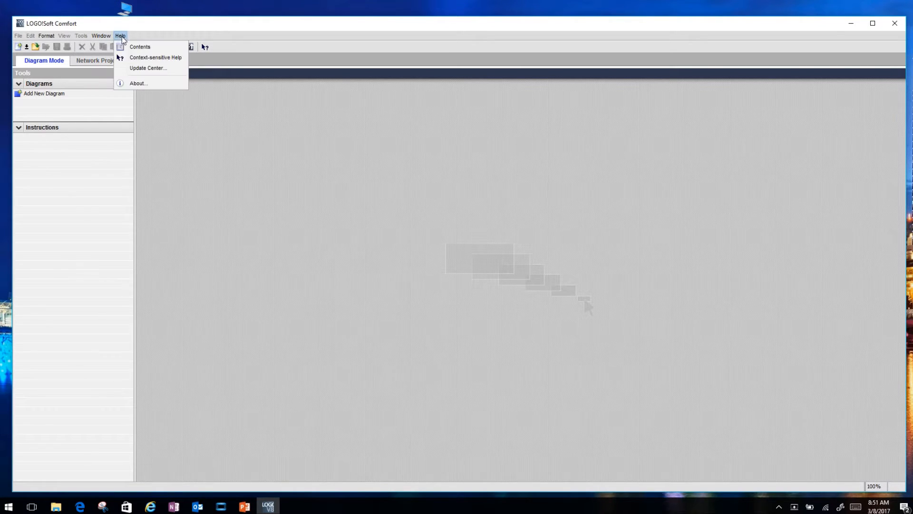
click(139, 49)
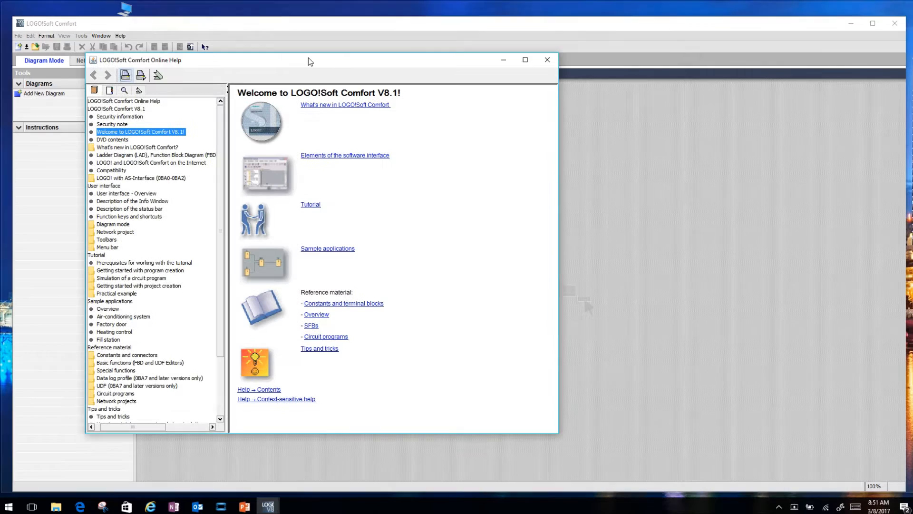
drag(308, 58, 304, 71)
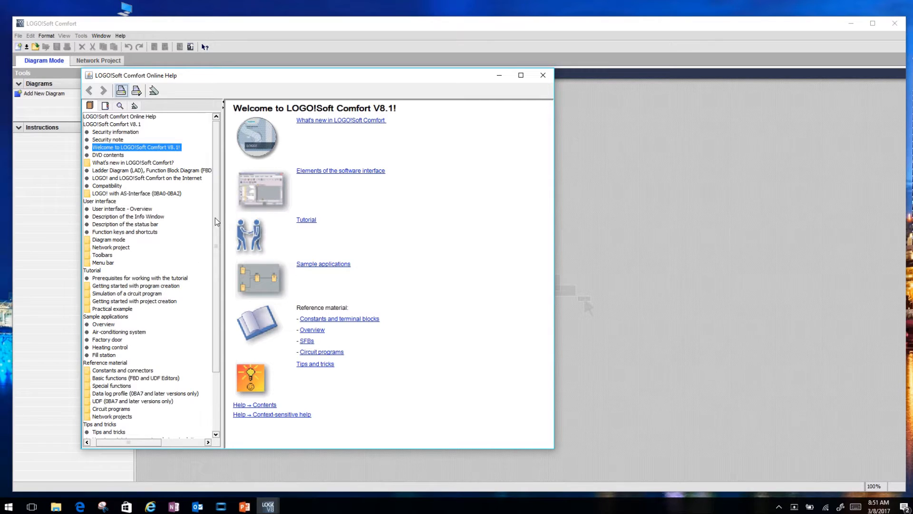
Step: Browse the online help's table of contents, then close the help window
drag(215, 218, 209, 311)
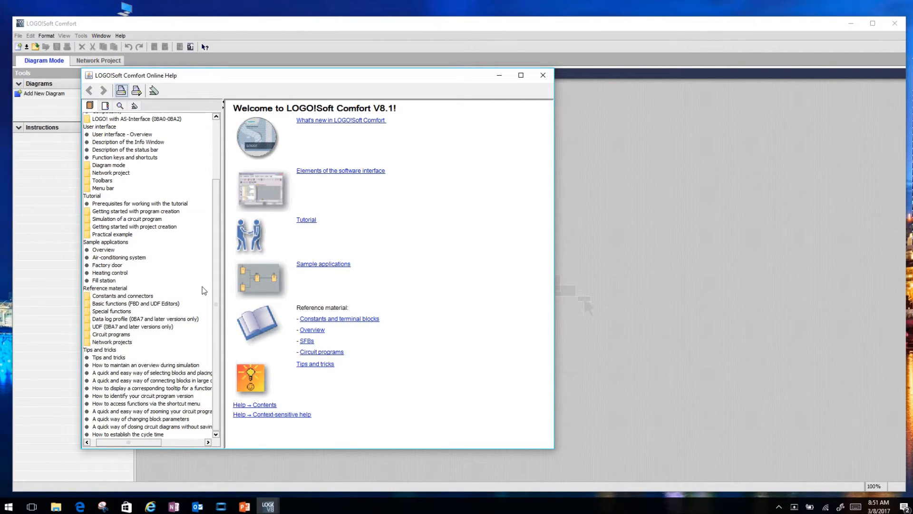
scroll(207, 269, up, 4)
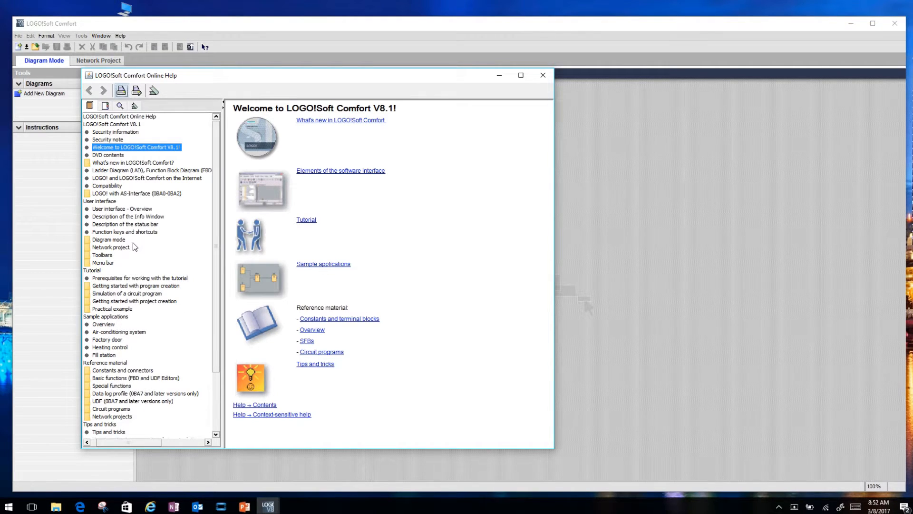
scroll(122, 328, down, 3)
scroll(129, 329, up, 3)
click(544, 75)
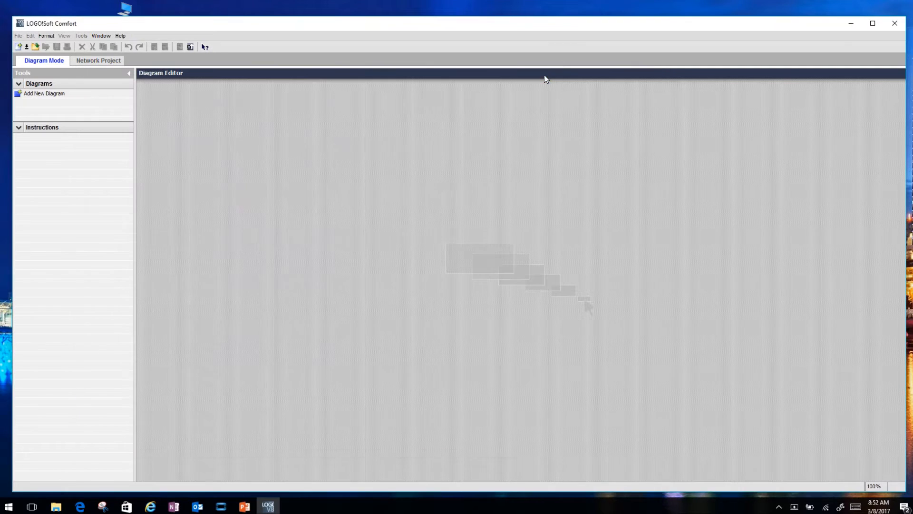
Step: Reopen the online help contents and close it again
click(122, 35)
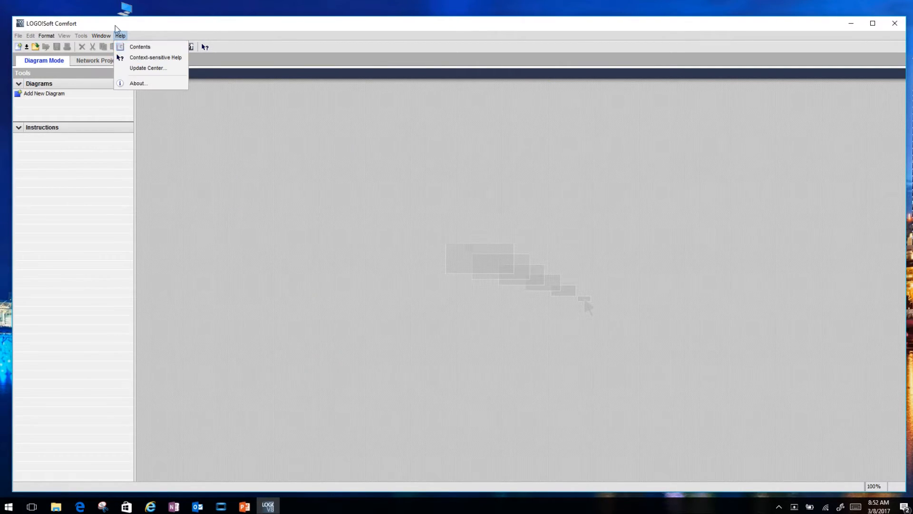
click(141, 47)
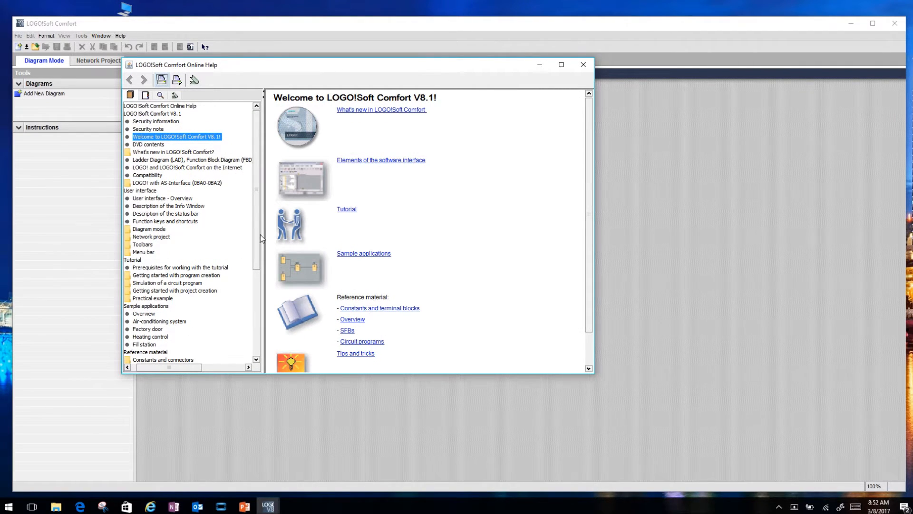
click(583, 64)
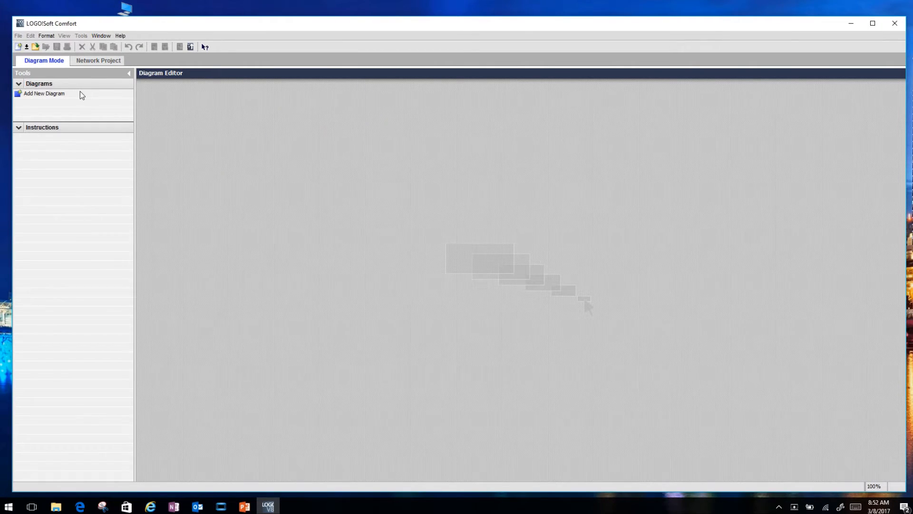
Step: Create a new function block diagram and close it again
click(18, 37)
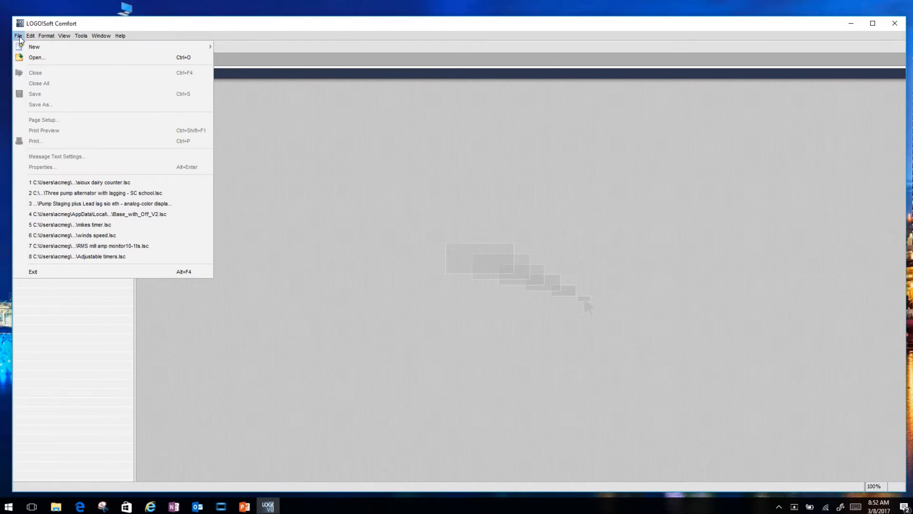
mouse_move(33, 45)
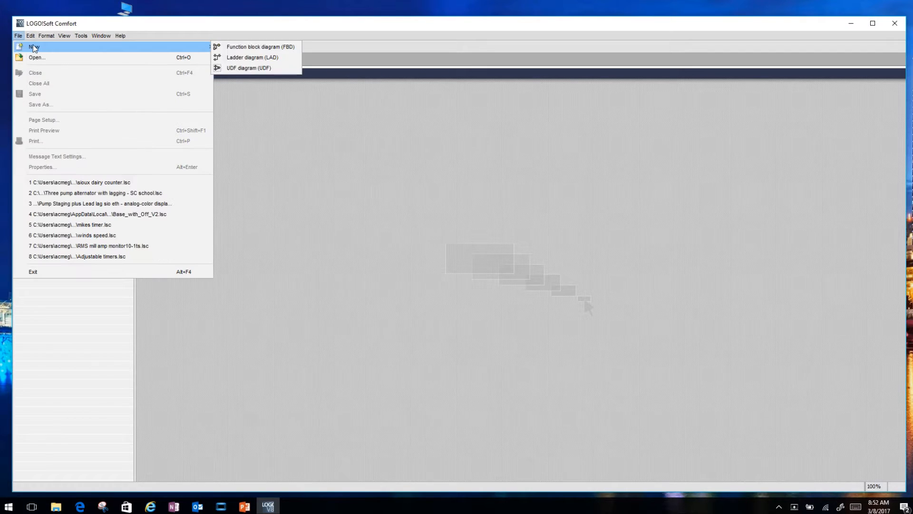
click(263, 49)
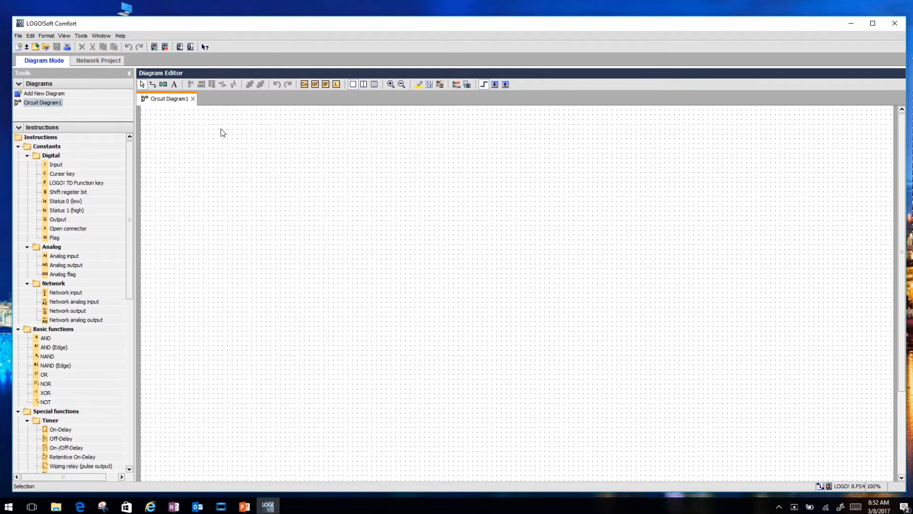
click(193, 99)
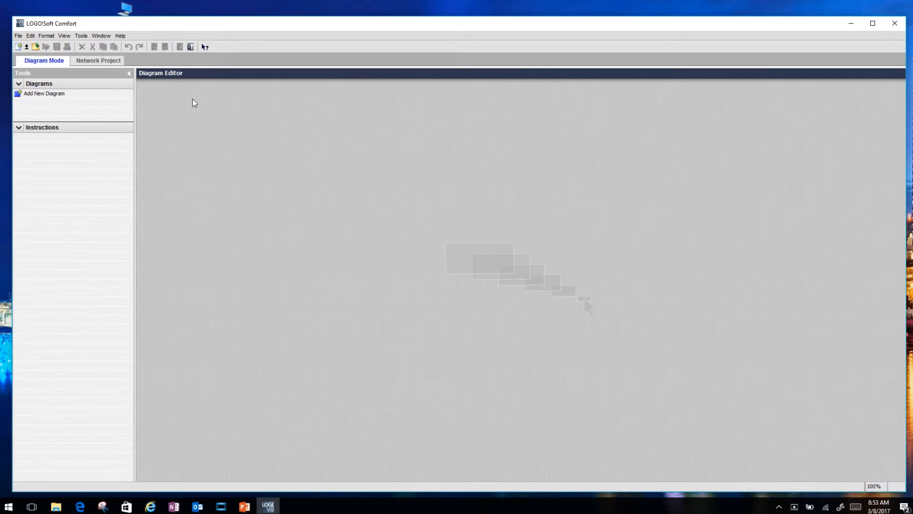
Step: Create a new circuit diagram and close the LOGO! settings dialog
click(19, 48)
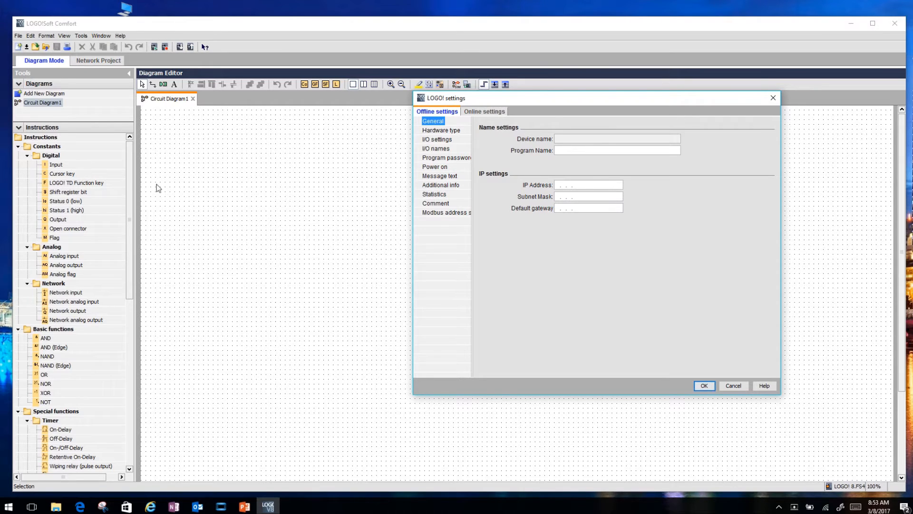
drag(554, 100, 448, 128)
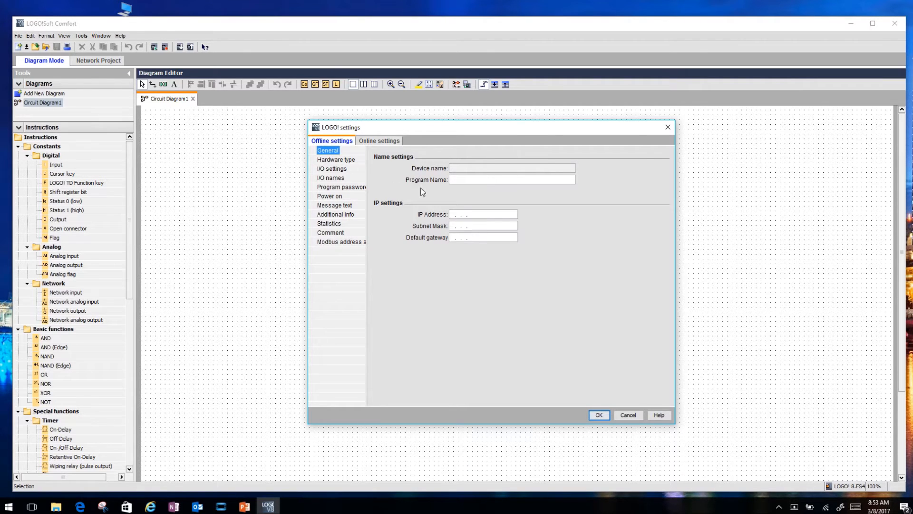
click(668, 129)
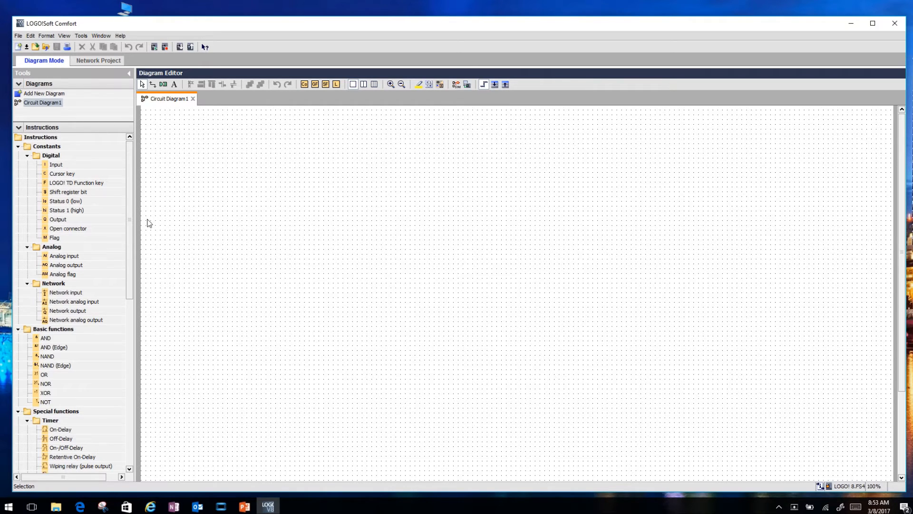
Step: Open the diagram properties and set the device's IP address and subnet mask in the general offline settings, then confirm
click(18, 36)
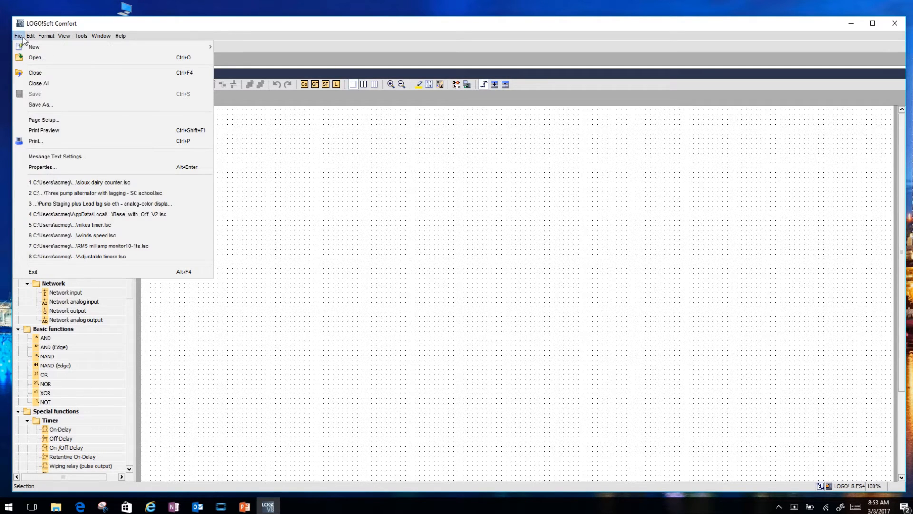
click(42, 166)
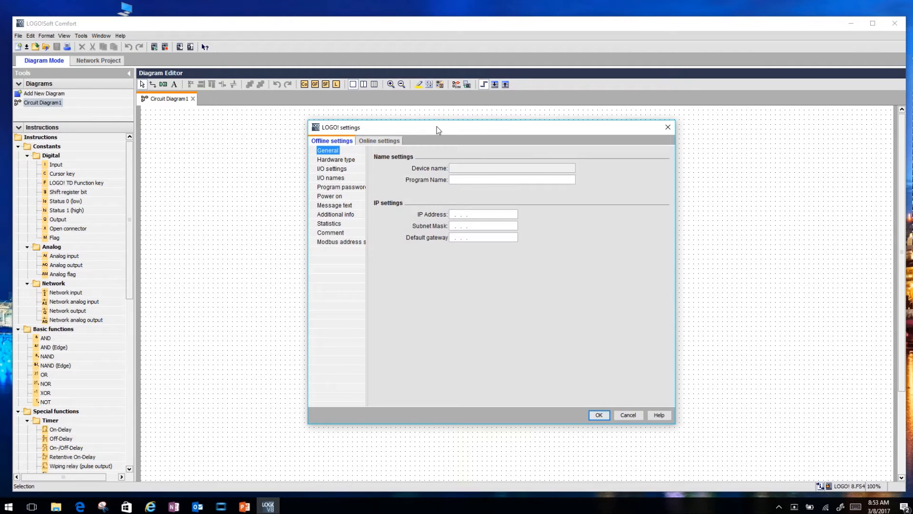
drag(437, 127, 474, 128)
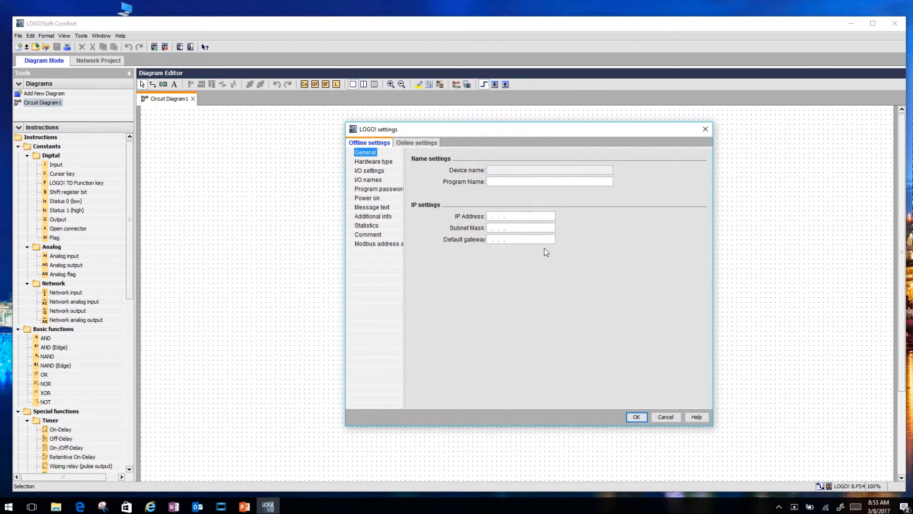
click(491, 216)
text(192.168. 0. 1)
click(491, 228)
click(536, 217)
click(533, 217)
click(529, 228)
key(BackSpace)
text(100.100)
key(BackSpace)
key(BackSpace)
key(BackSpace)
key(BackSpace)
key(BackSpace)
key(BackSpace)
text(0.  3)
click(638, 417)
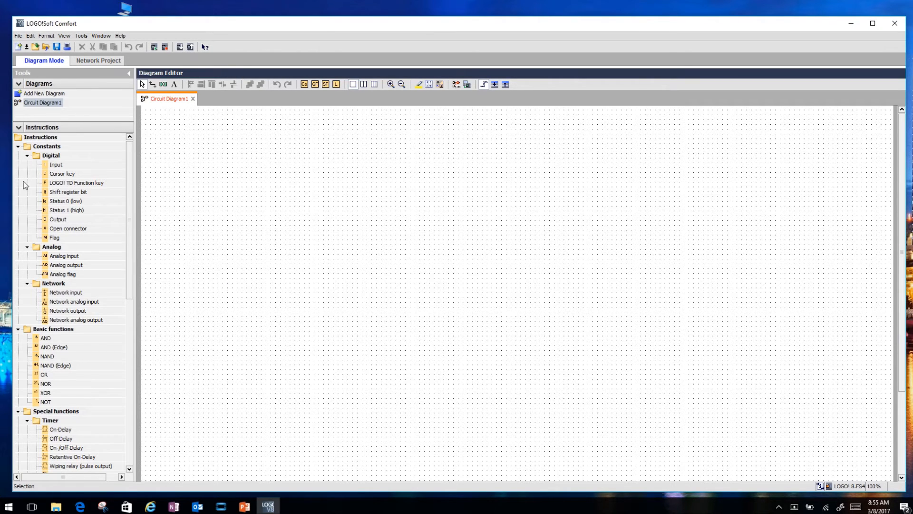
Step: Place two digital inputs, an output and an OR block on the diagram, and wire the first input to the OR block
drag(53, 165, 167, 178)
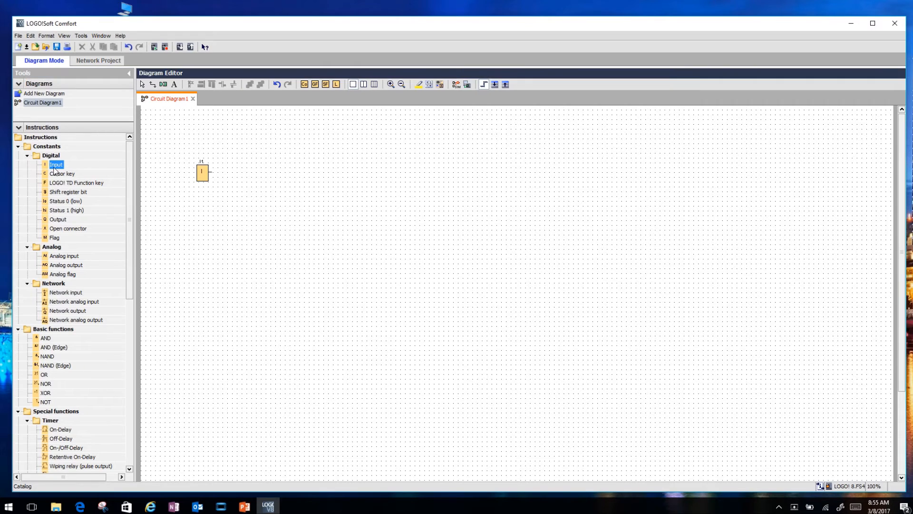
click(212, 230)
click(61, 220)
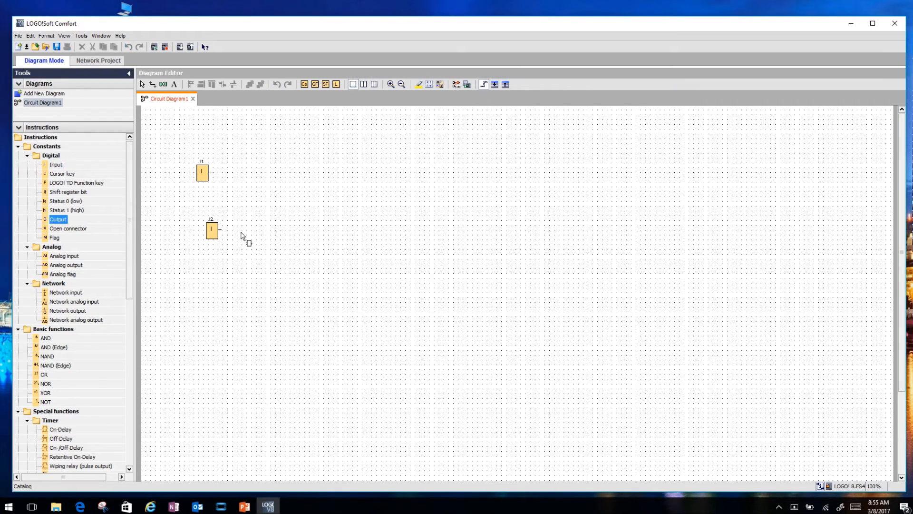
click(337, 201)
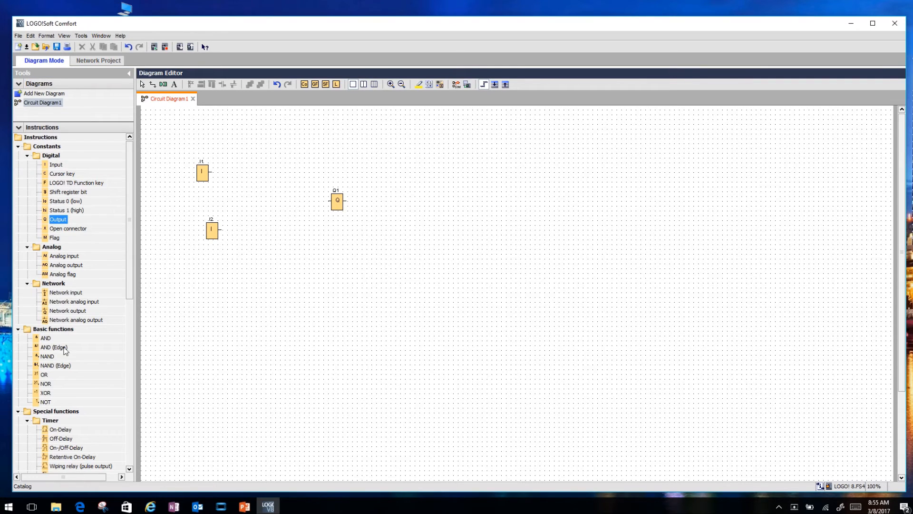
click(45, 375)
click(281, 205)
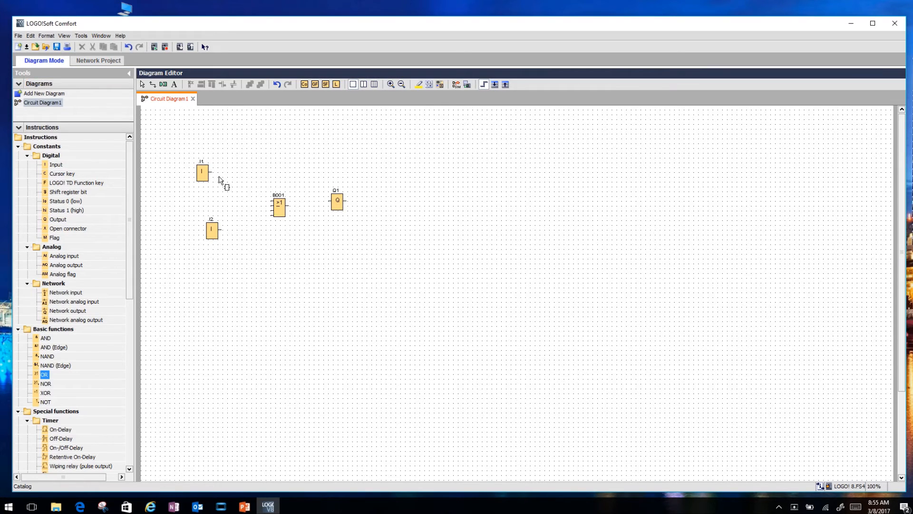
drag(210, 172, 272, 200)
Step: Delete a stray extra OR block and wire the second input into the OR block and the OR block to the output
click(227, 235)
right_click(231, 236)
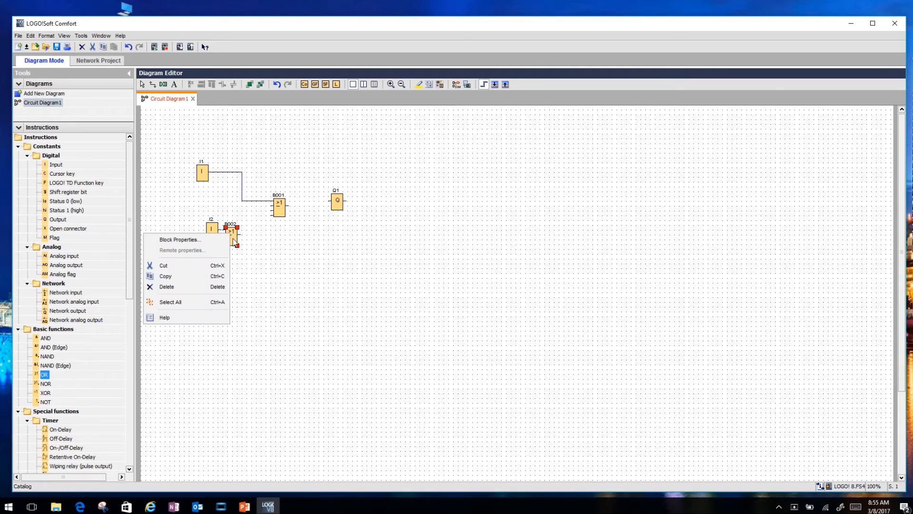
click(180, 286)
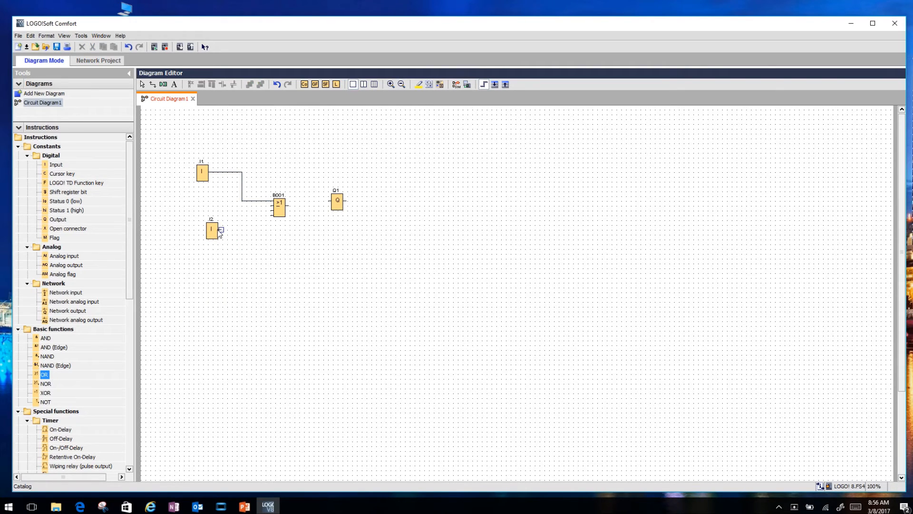
drag(219, 230, 331, 201)
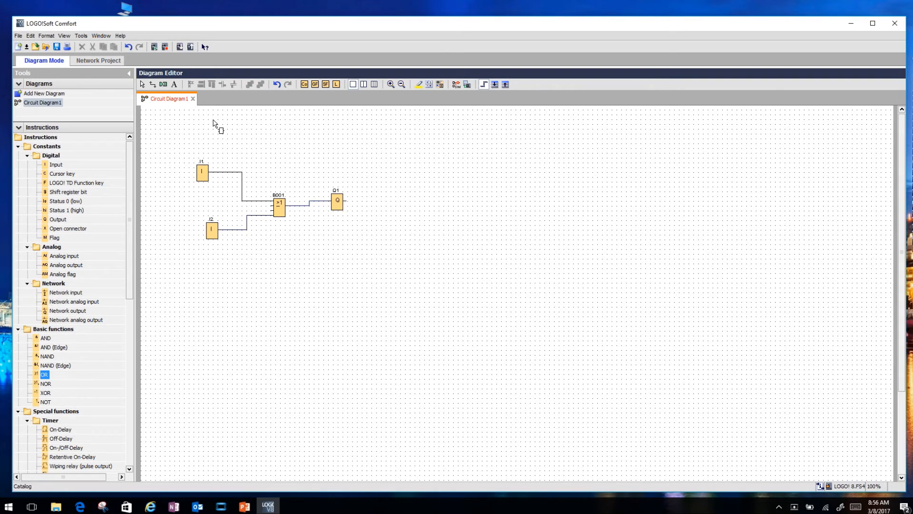
Step: Start the PC-to-LOGO! transfer and set the target IP address to 192.168.0.3
click(180, 48)
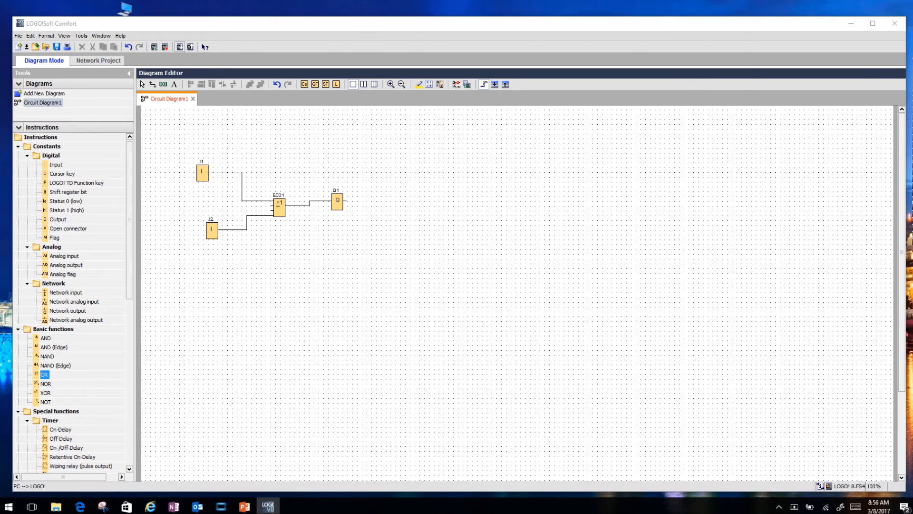
drag(604, 110, 400, 90)
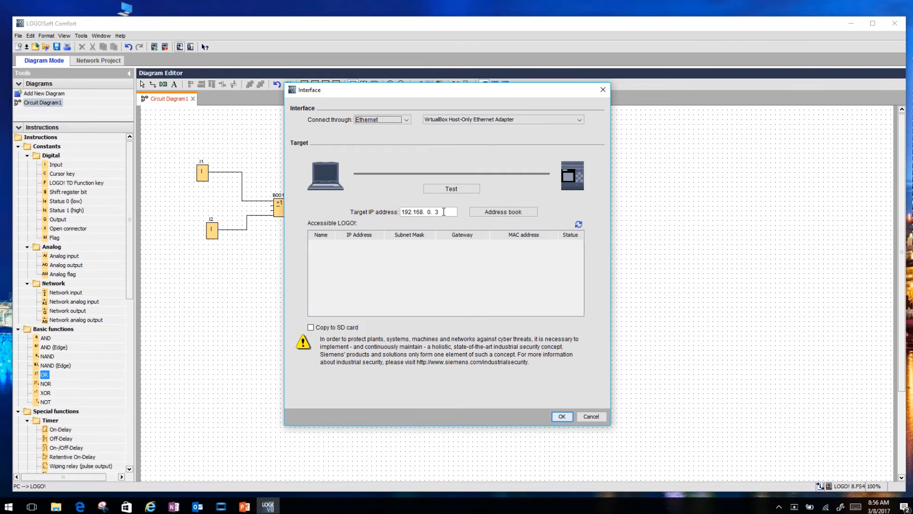
drag(443, 212, 316, 211)
key(Delete)
key(Delete)
key(Delete)
key(Delete)
click(431, 213)
key(BackSpace)
click(423, 212)
key(BackSpace)
click(417, 212)
key(BackSpace)
key(BackSpace)
key(BackSpace)
text(168. )
text(3)
key(BackSpace)
text(0. 3)
Step: Switch the connection type through Ethernet and LOGO! Cable, ending on Ethernet again
click(407, 119)
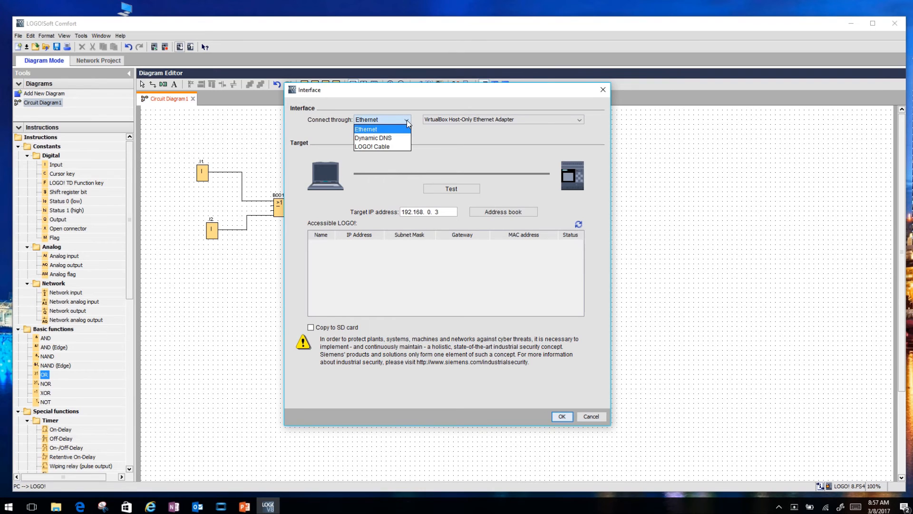
click(376, 130)
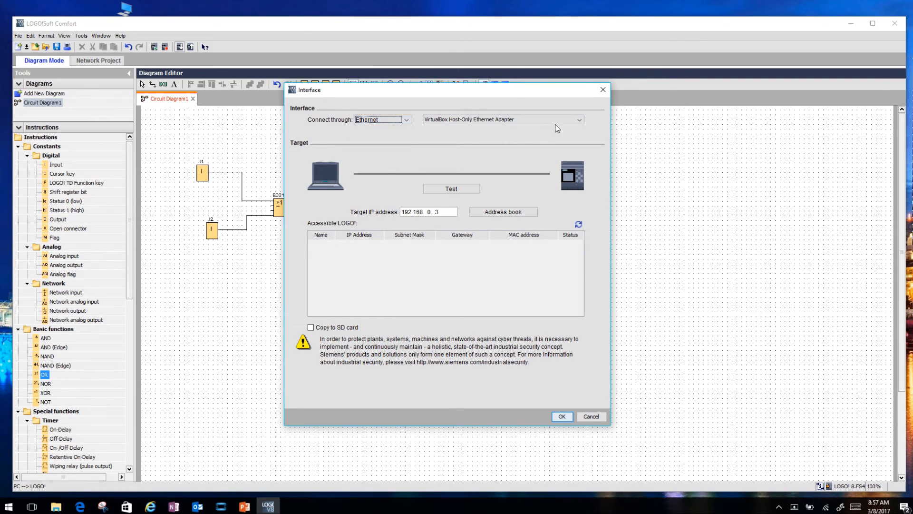
click(406, 120)
click(380, 147)
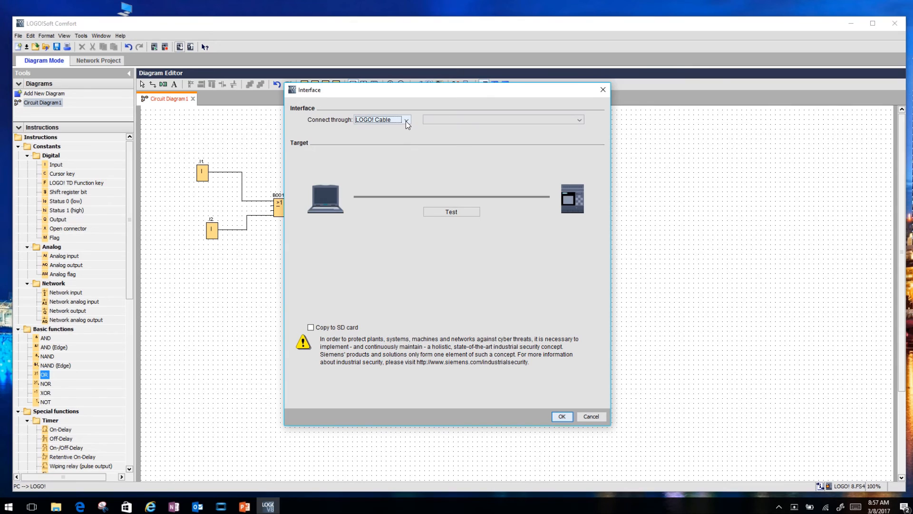
click(406, 121)
click(374, 132)
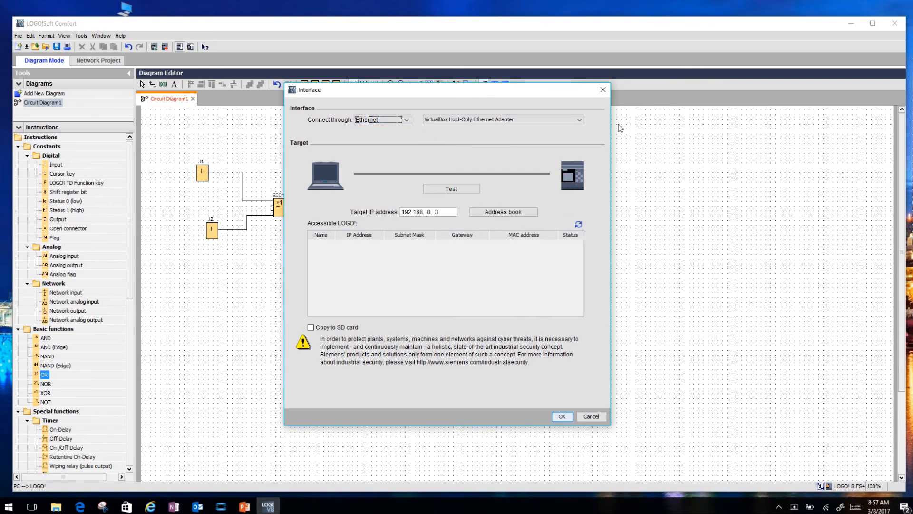
Step: Try different network adapters, settling on the Marvell AVASTAR Wireless-AC Network Controller, then cancel the transfer dialog
click(579, 121)
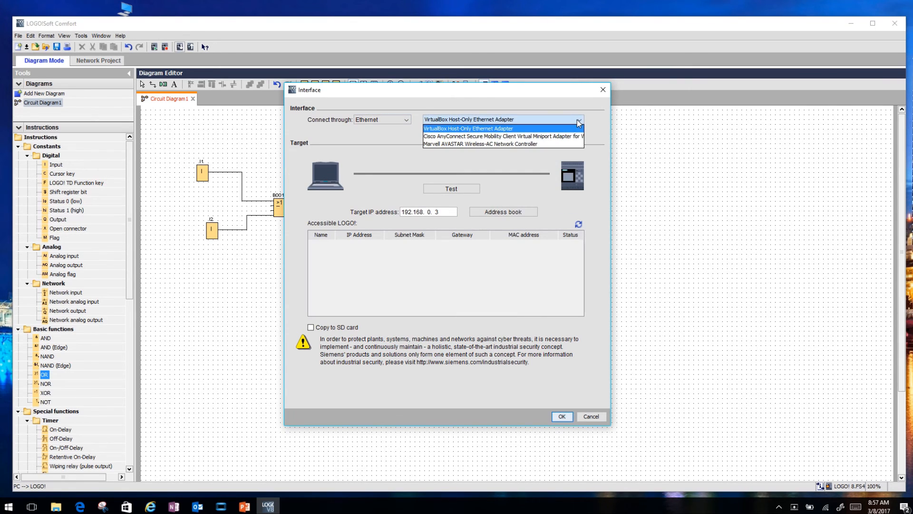
click(487, 143)
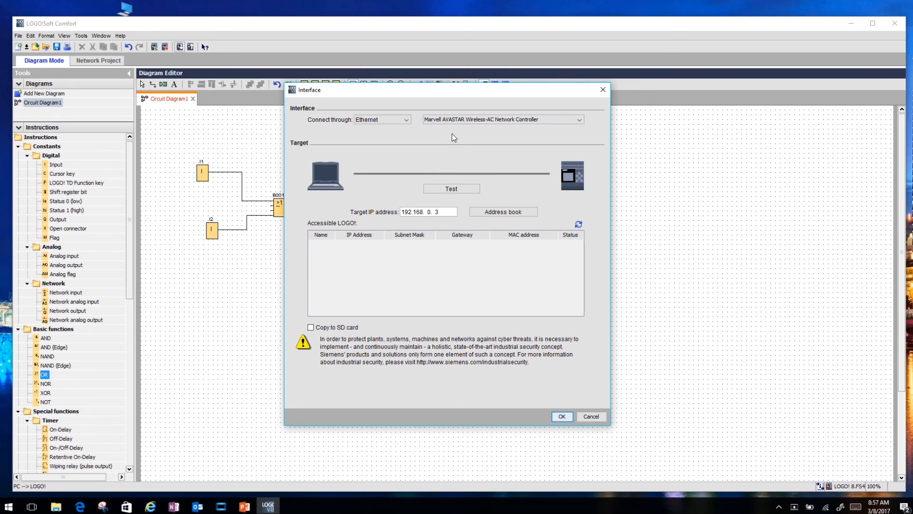
click(578, 120)
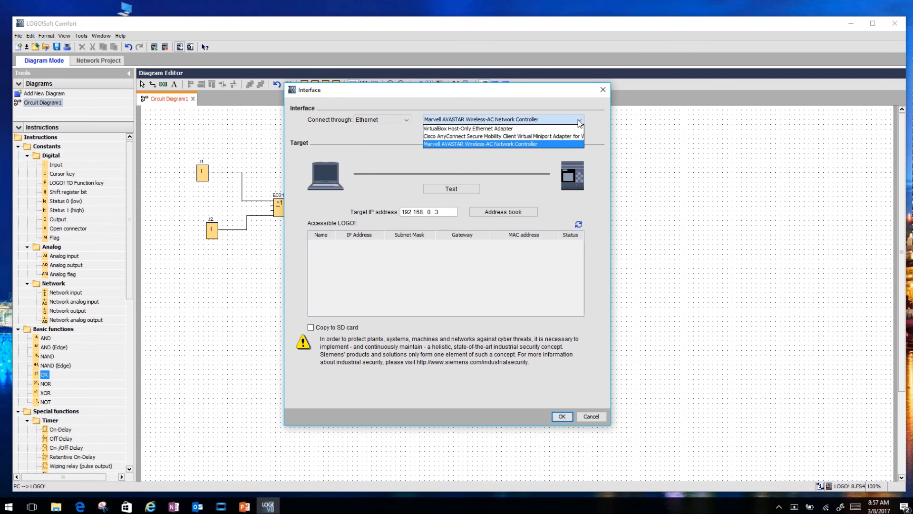
click(497, 131)
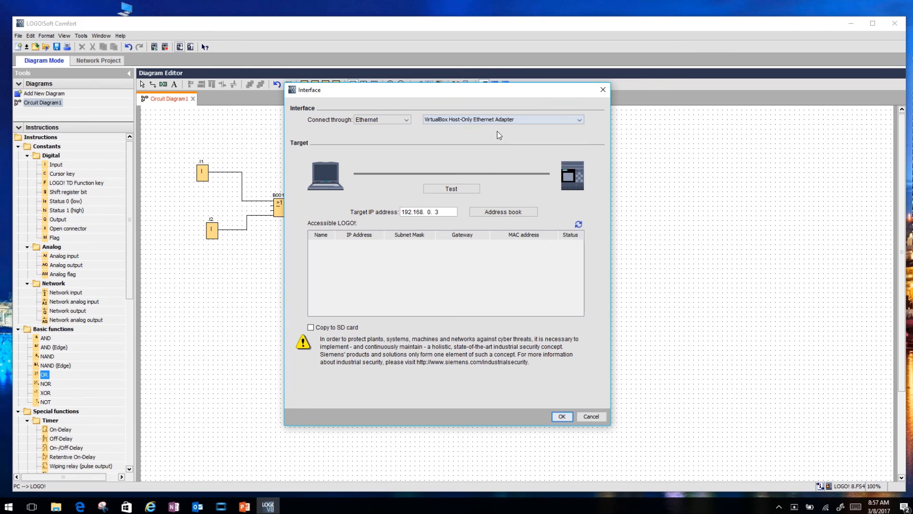
click(580, 121)
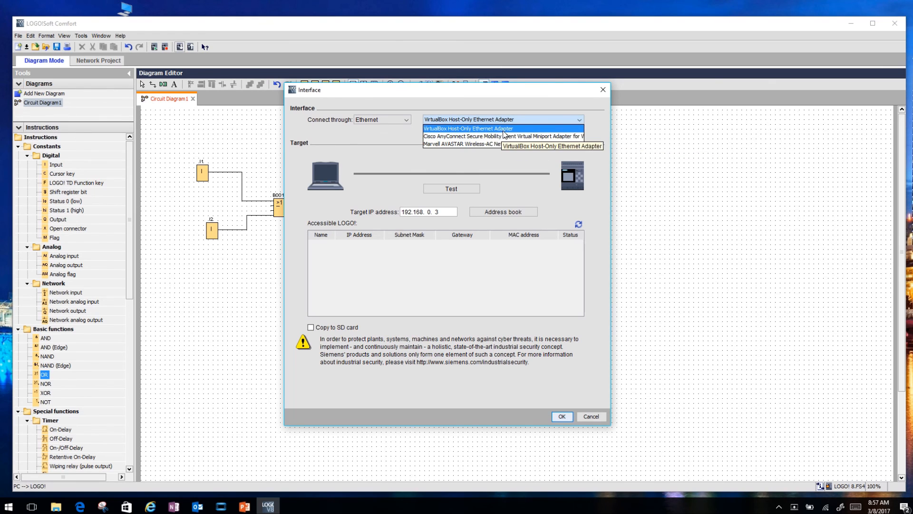
click(501, 144)
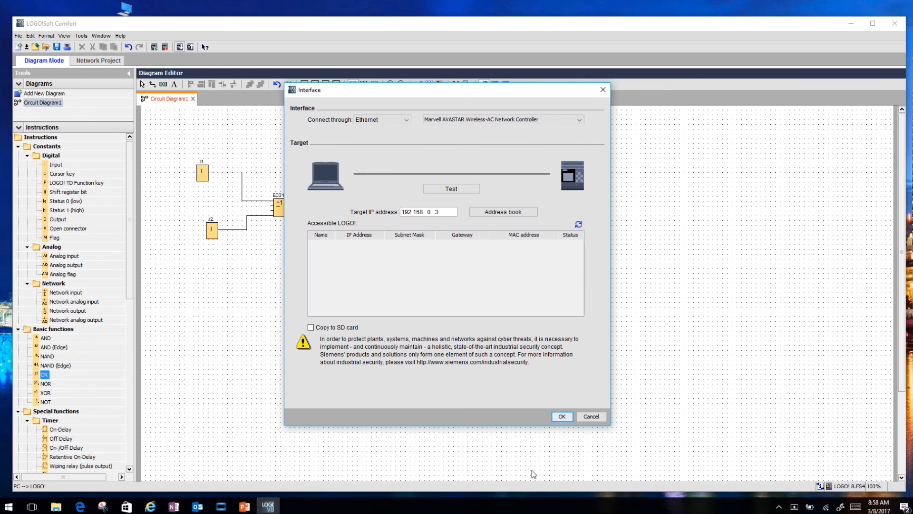
click(598, 416)
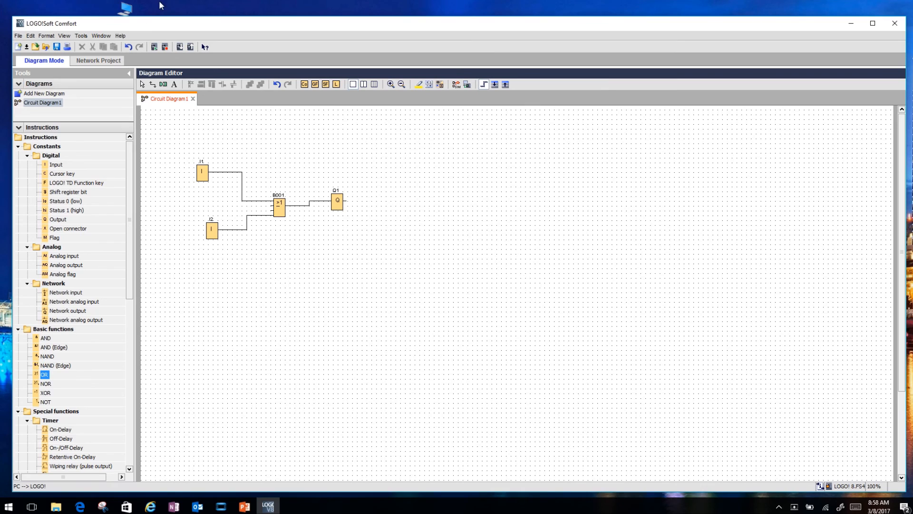